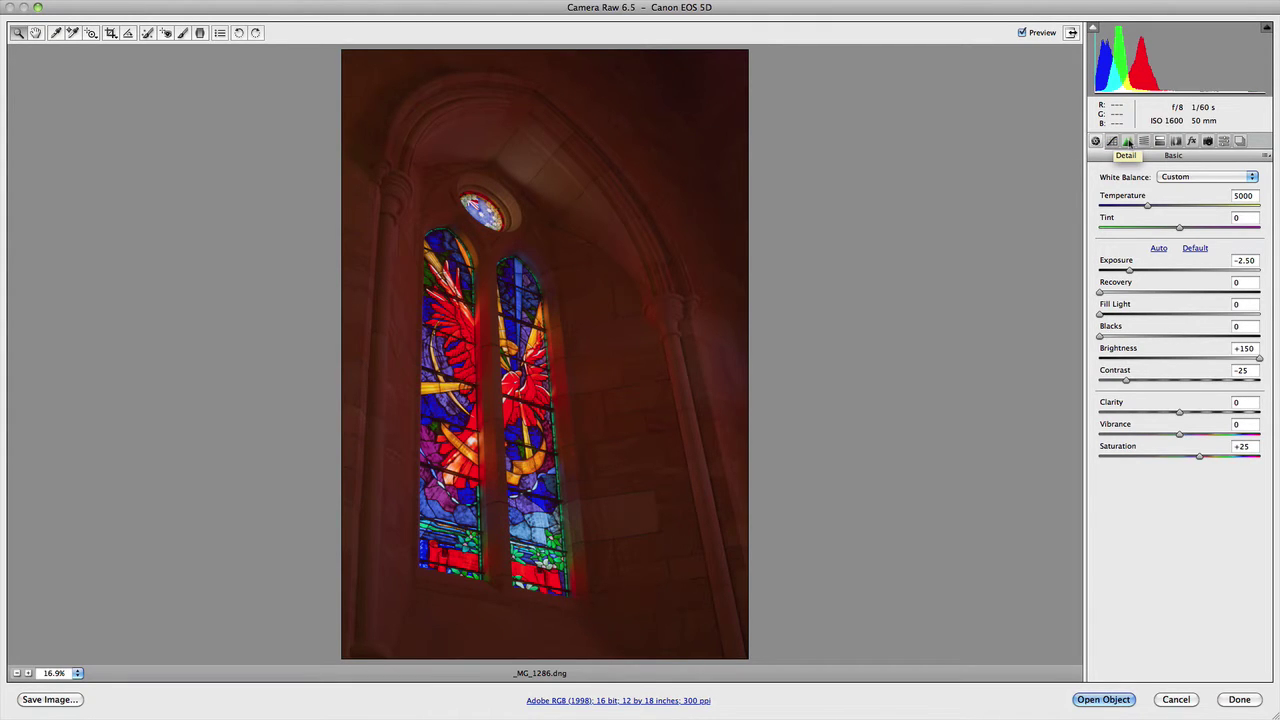
- Open the Detail panel and view the stained-glass window at 100% zoom
click(1128, 142)
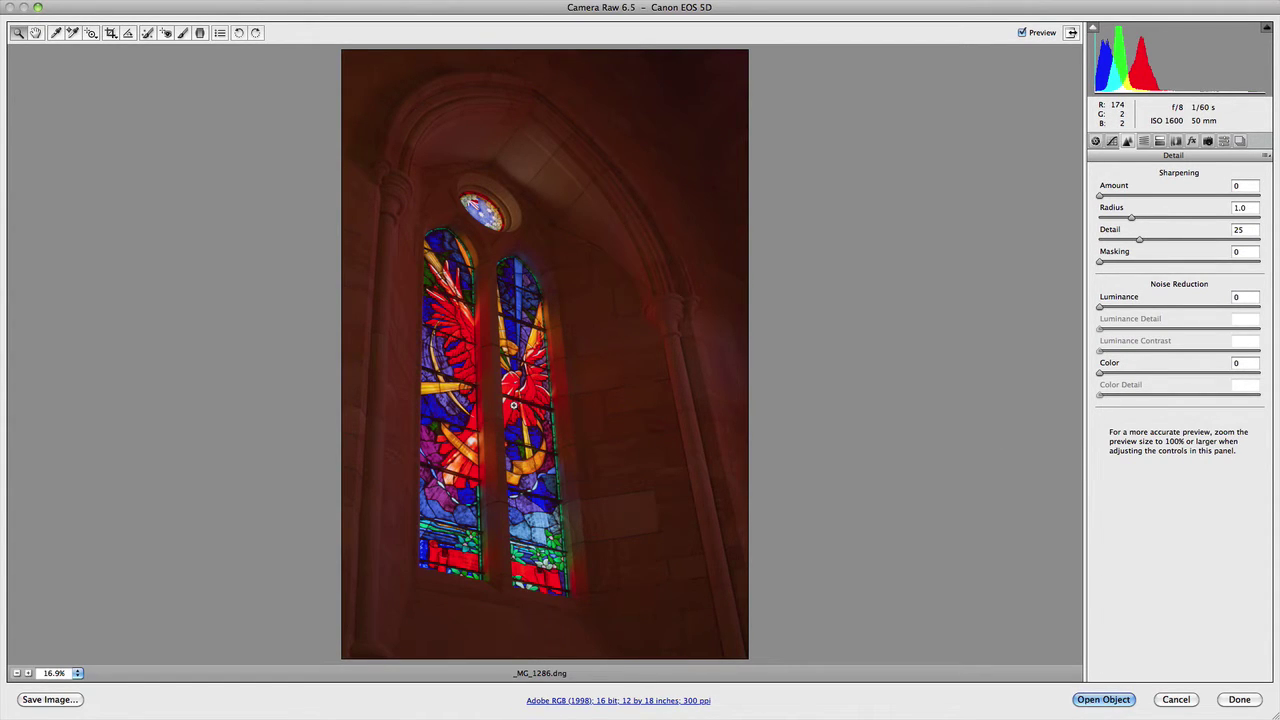
right_click(561, 410)
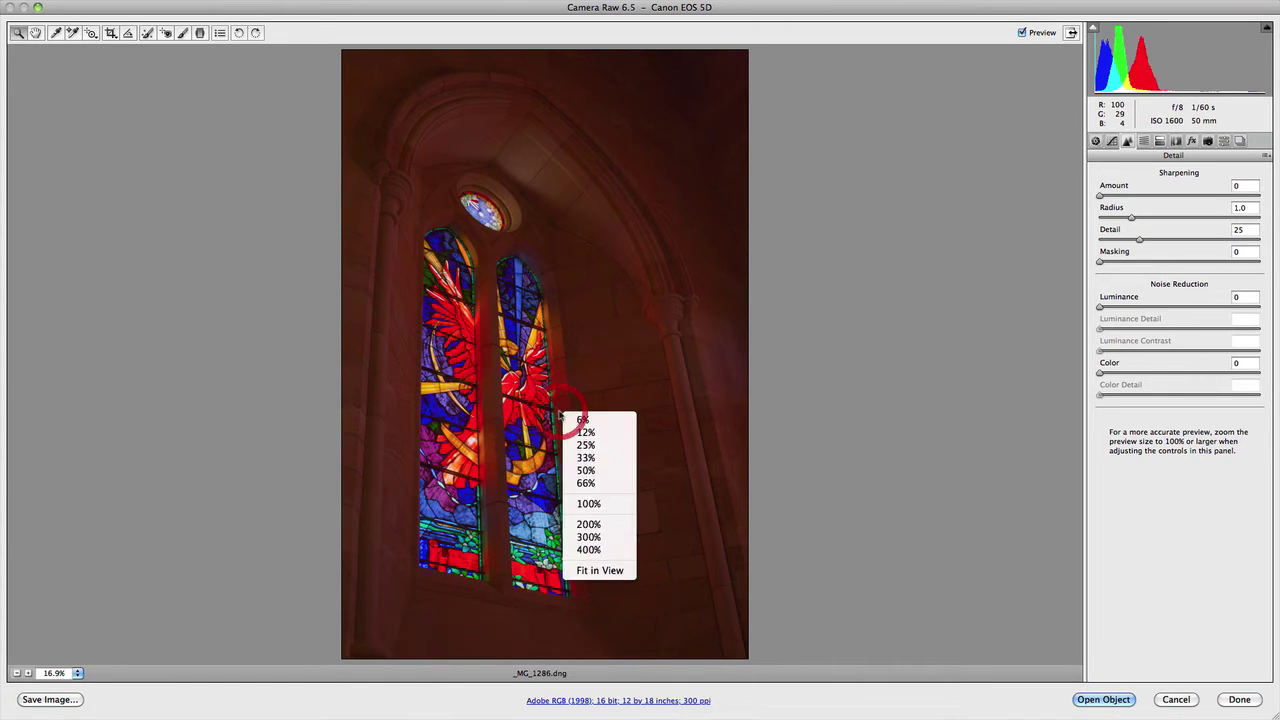
click(589, 504)
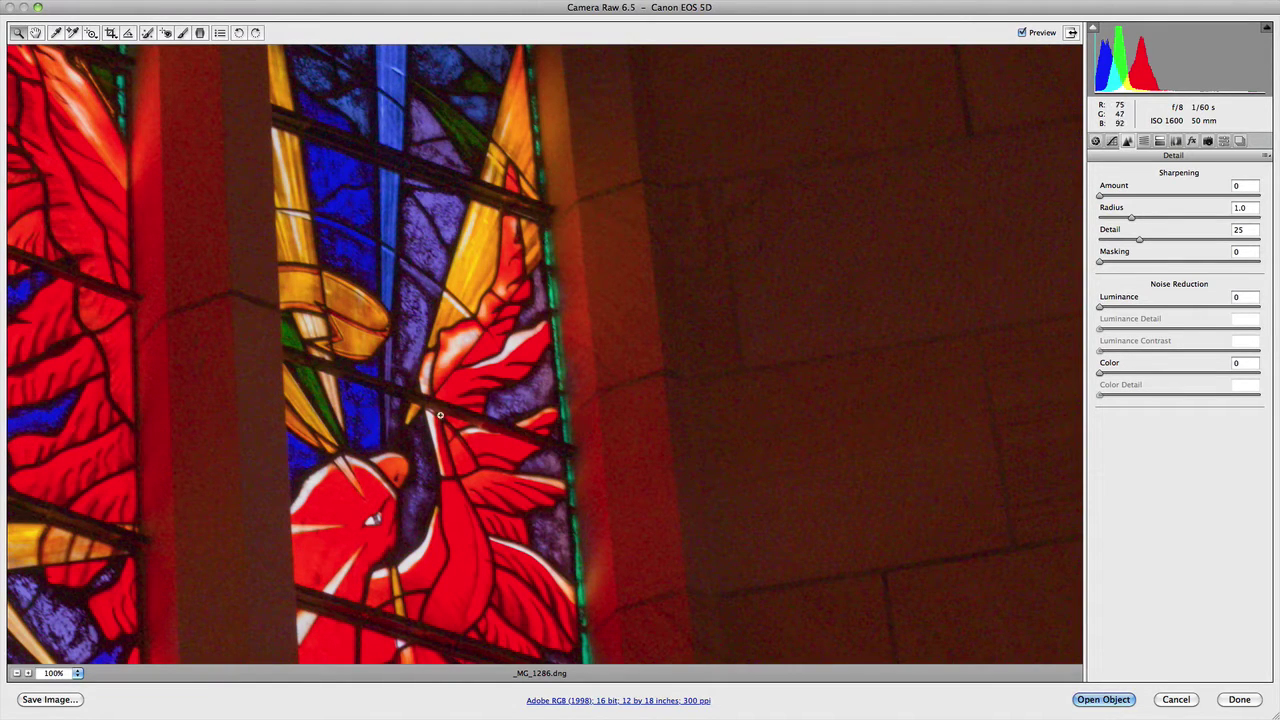
- Pan to the left window panel, push sharpening Amount up to 150, then settle it at 26
drag(361, 421, 538, 403)
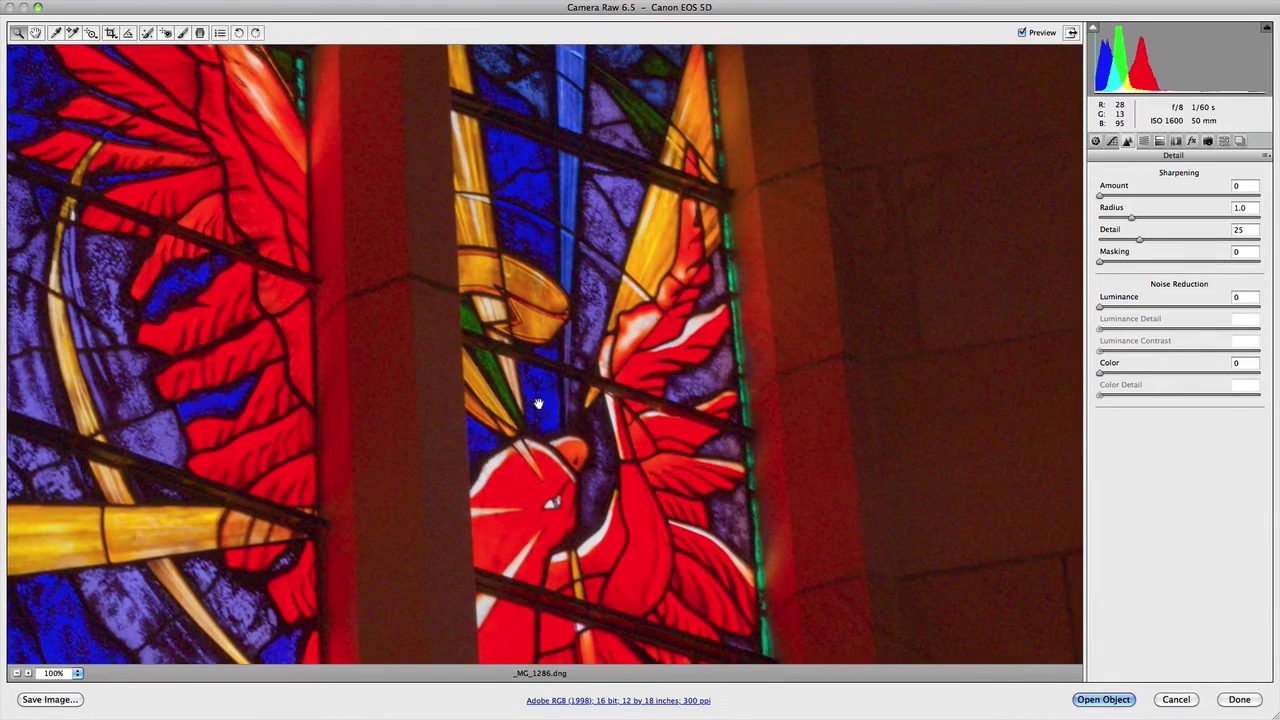
click(1099, 196)
drag(1099, 196, 1278, 198)
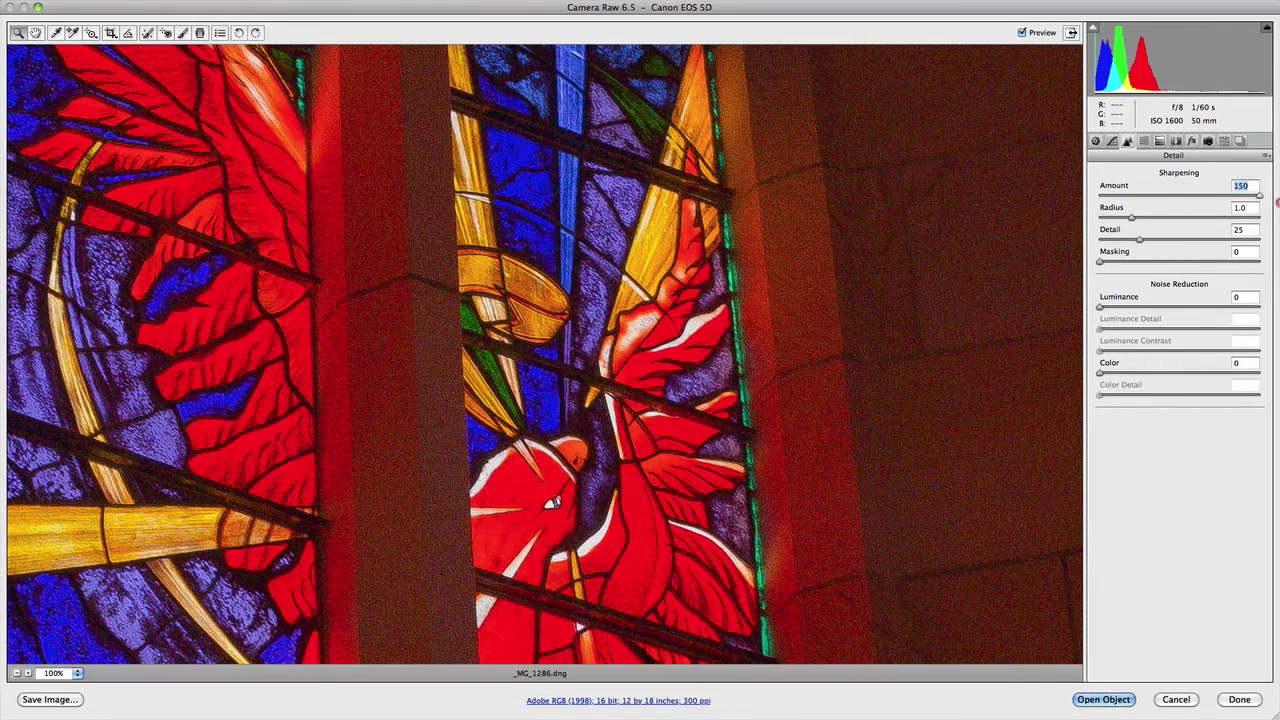
drag(1270, 203, 1127, 197)
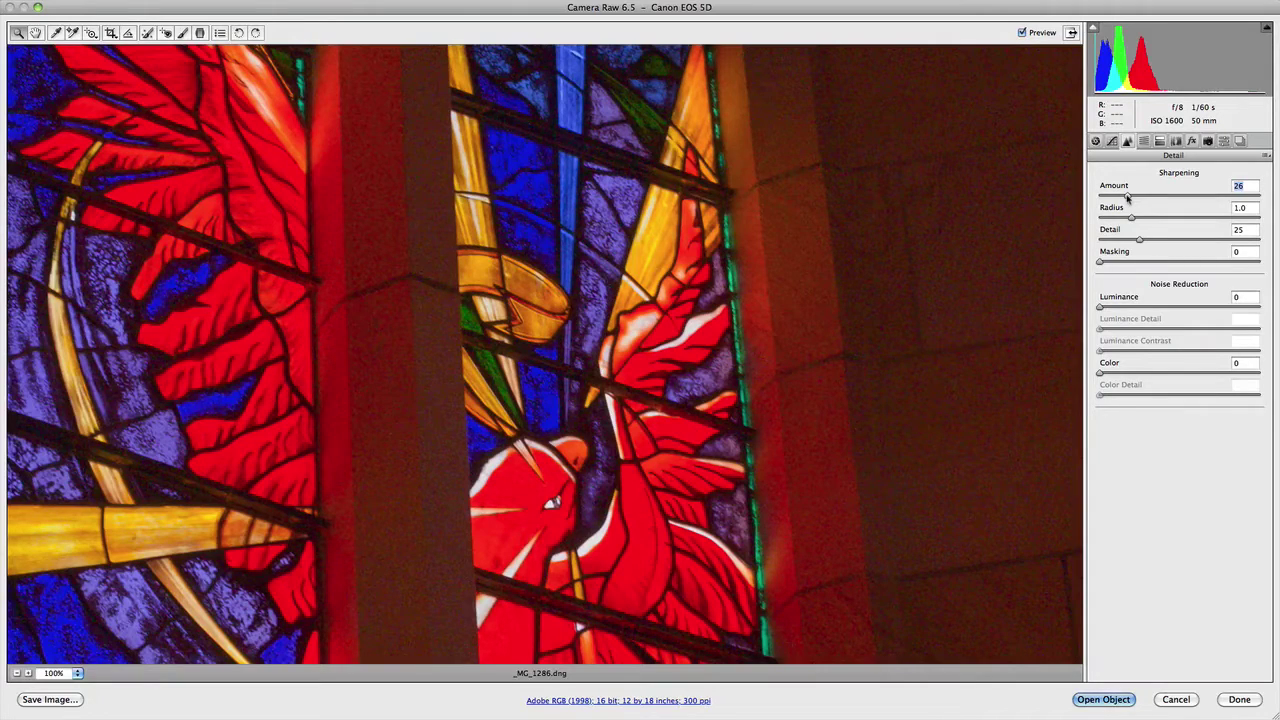
- In the Alt grayscale preview, drop sharpening Amount to 0, then raise it to 55
key(alt)
alt+click(1127, 196)
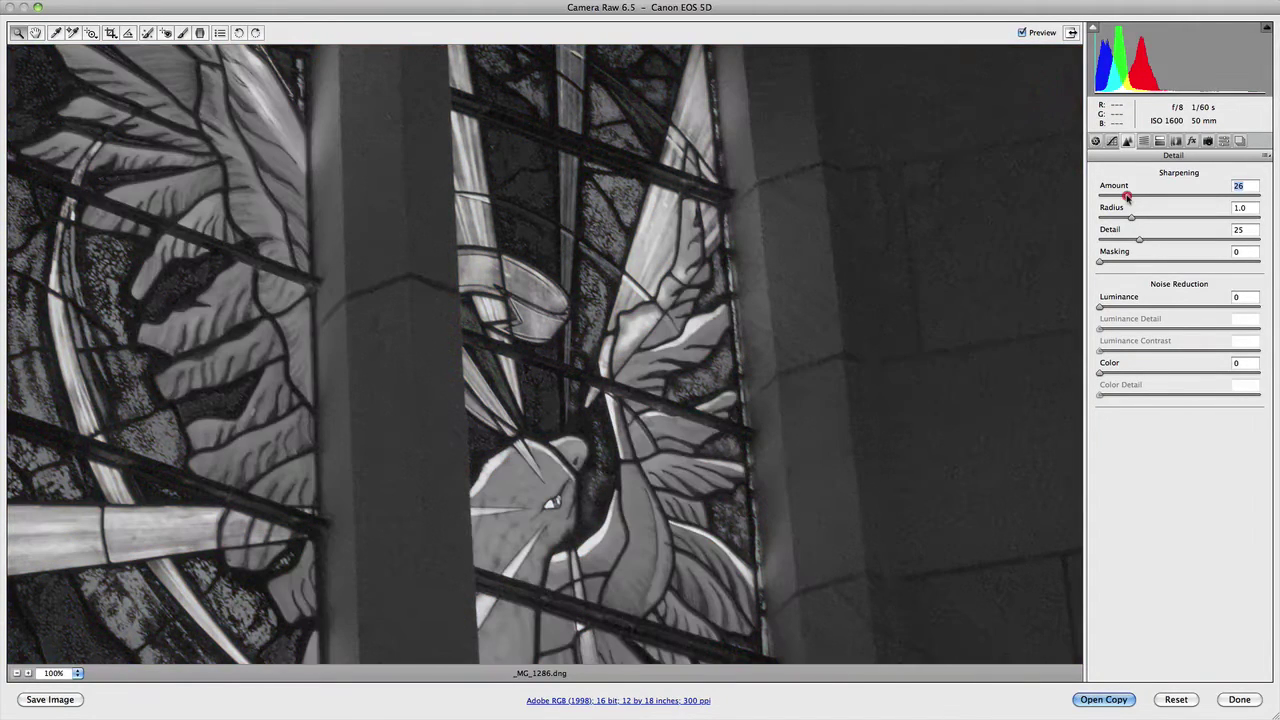
drag(1127, 196, 1093, 197)
drag(1092, 197, 1158, 200)
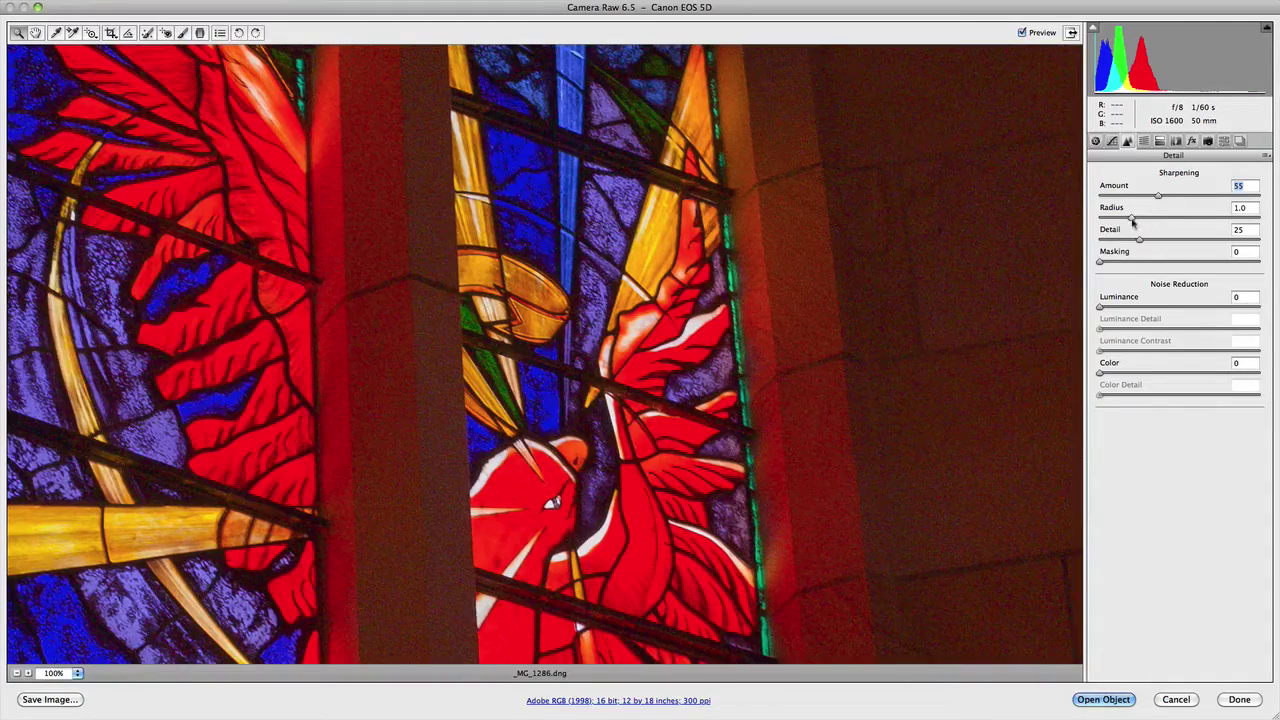
- Preview the radius edge mask at Radius 3.0, then bring Radius back to 1.0
alt+click(1133, 220)
drag(1133, 220, 1276, 226)
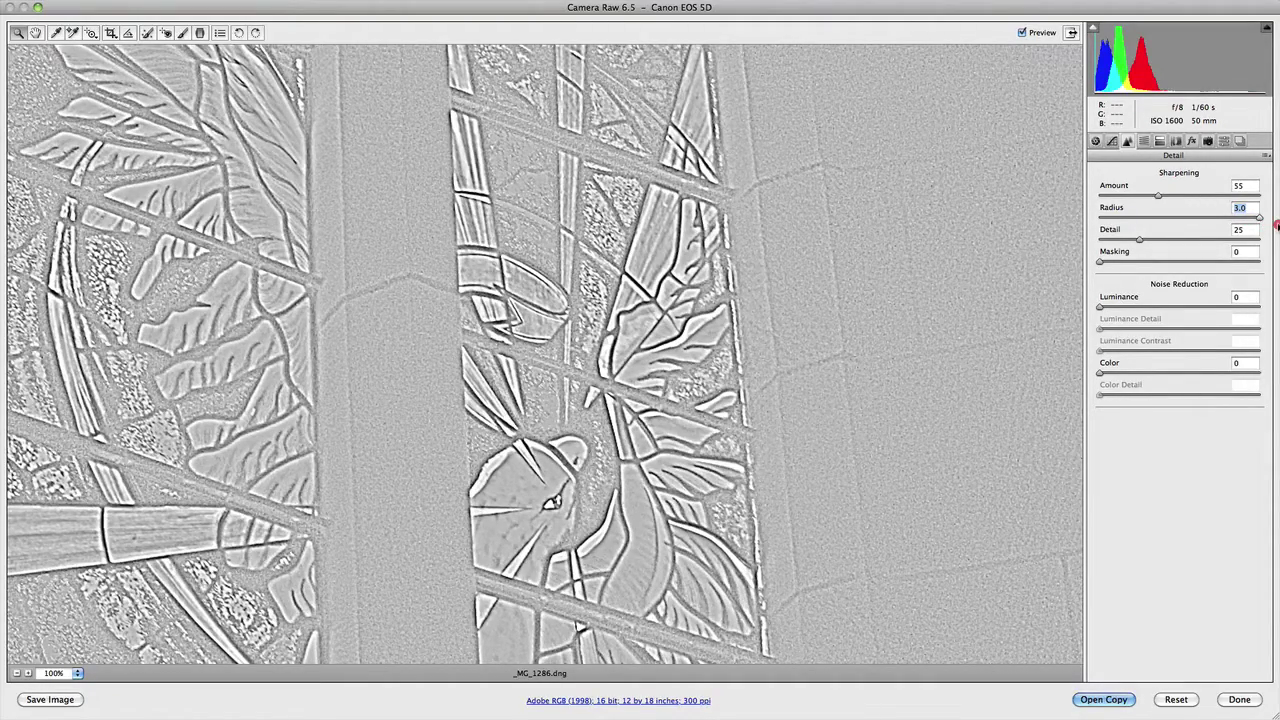
drag(1276, 226, 1135, 228)
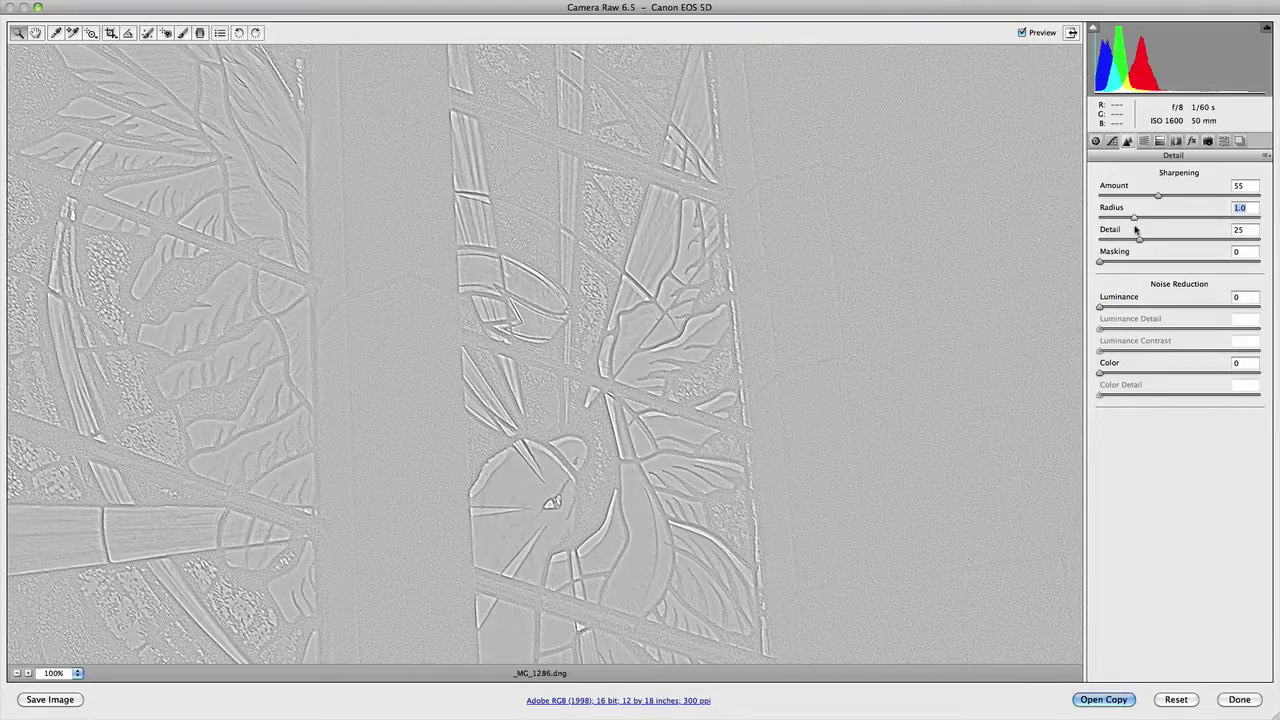
- In the grey detail preview, raise sharpening Detail to 100, then lower it back to 25
alt+click(1135, 229)
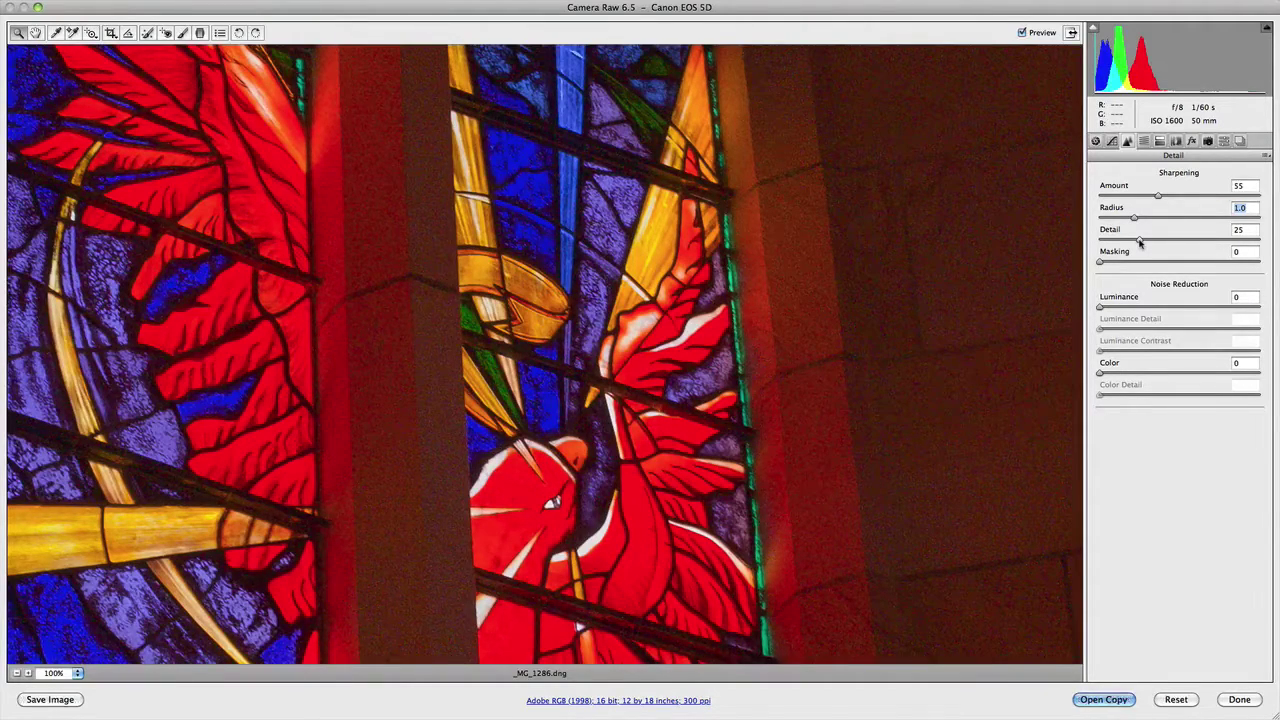
alt+click(1139, 241)
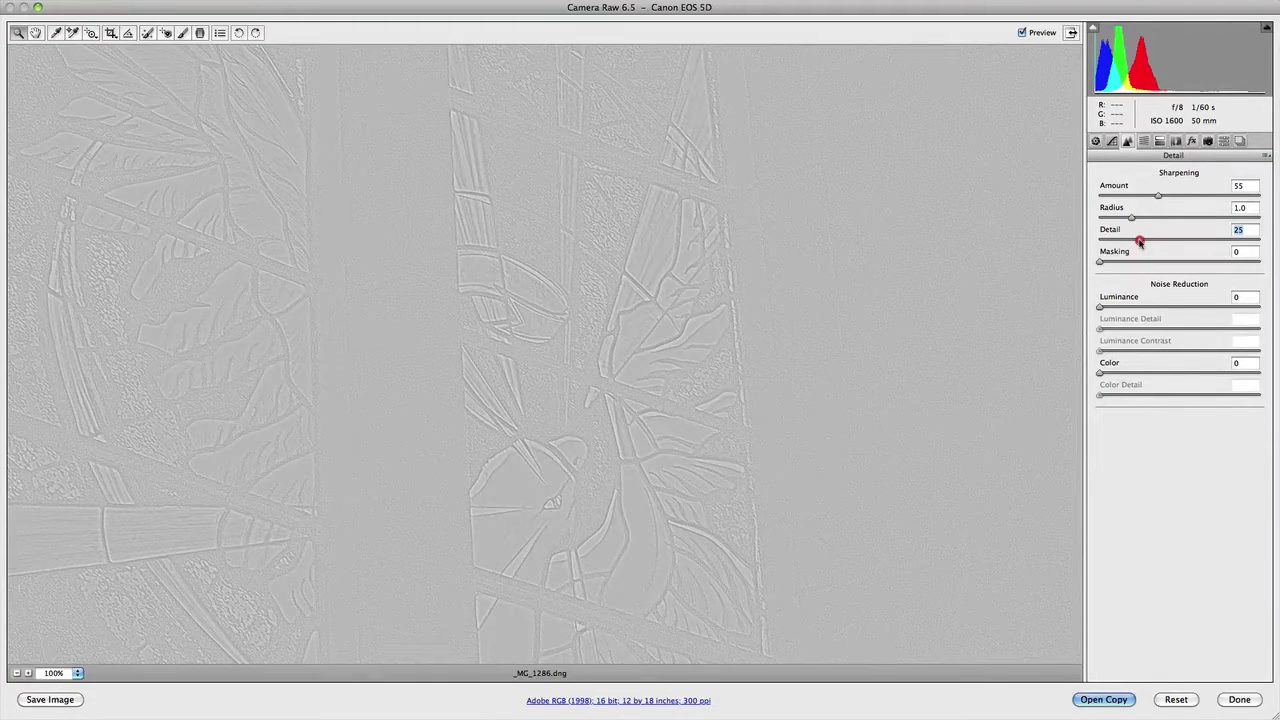
drag(1139, 241, 1260, 241)
drag(1258, 241, 1228, 243)
drag(1228, 242, 1147, 242)
drag(1148, 242, 1139, 243)
- Preview the sharpening mask in grey and set Masking to 47
key(shift)
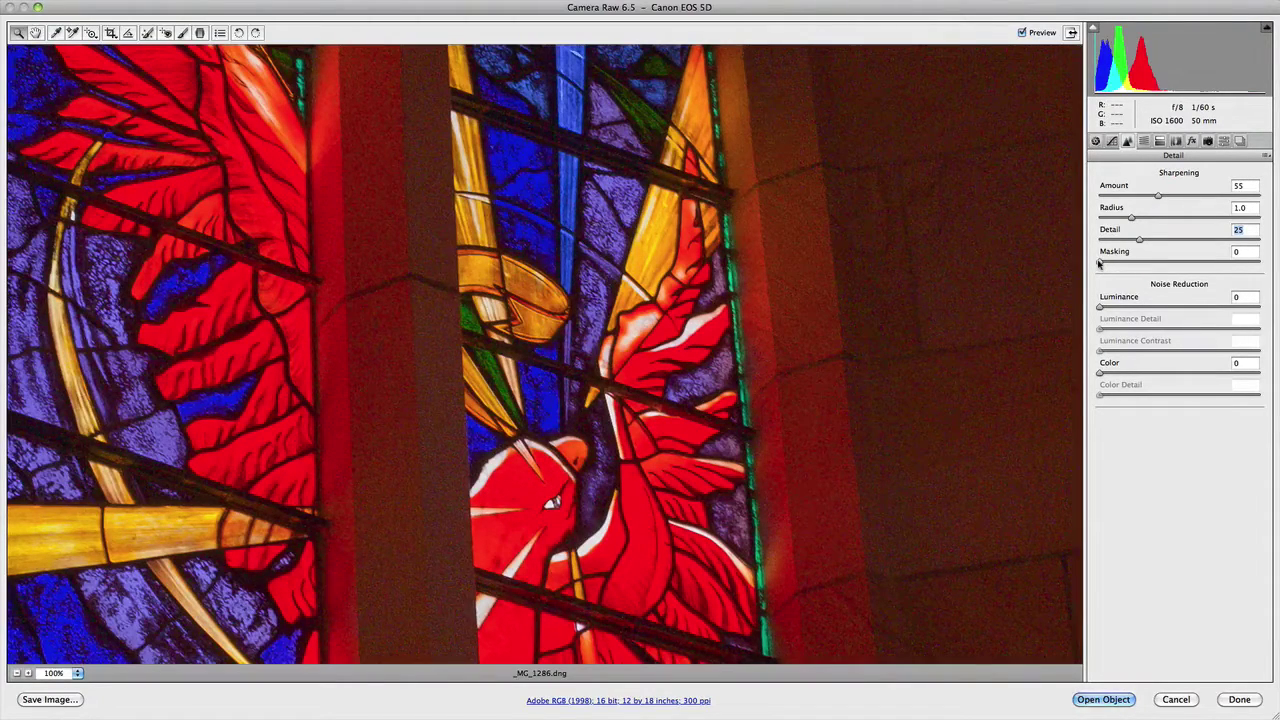
key(alt)
alt+click(1099, 263)
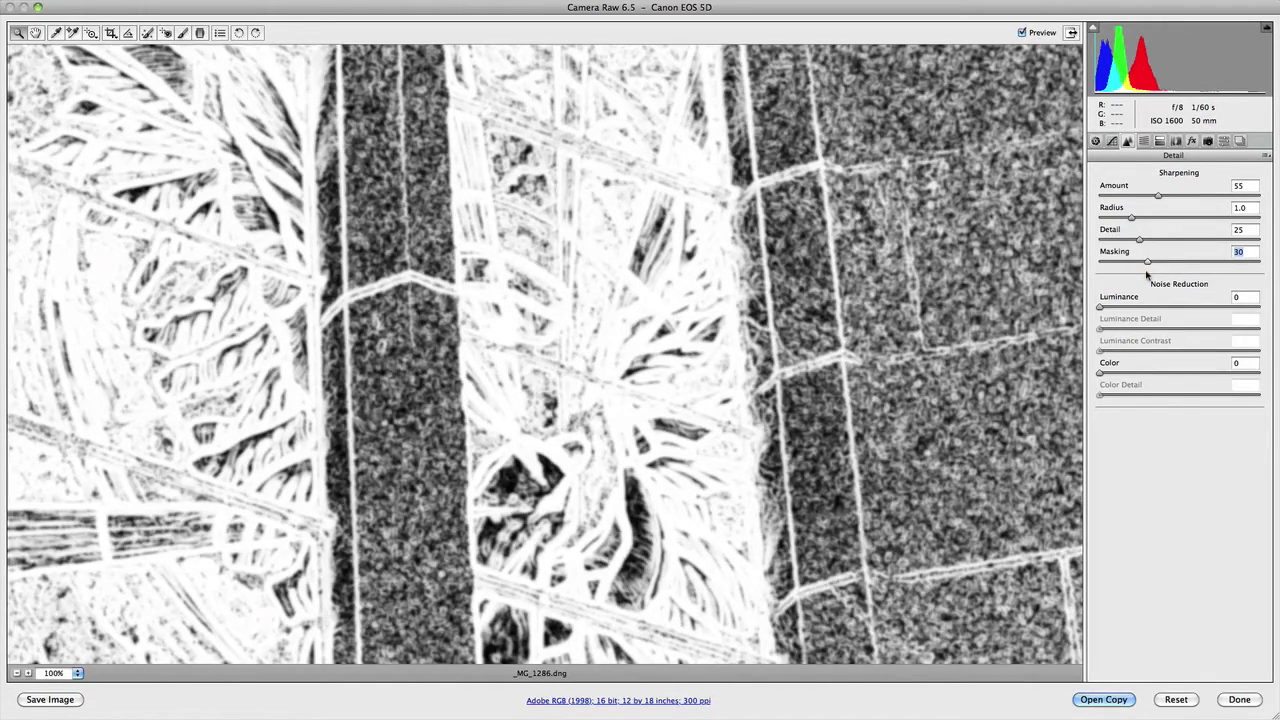
drag(1147, 273, 1146, 271)
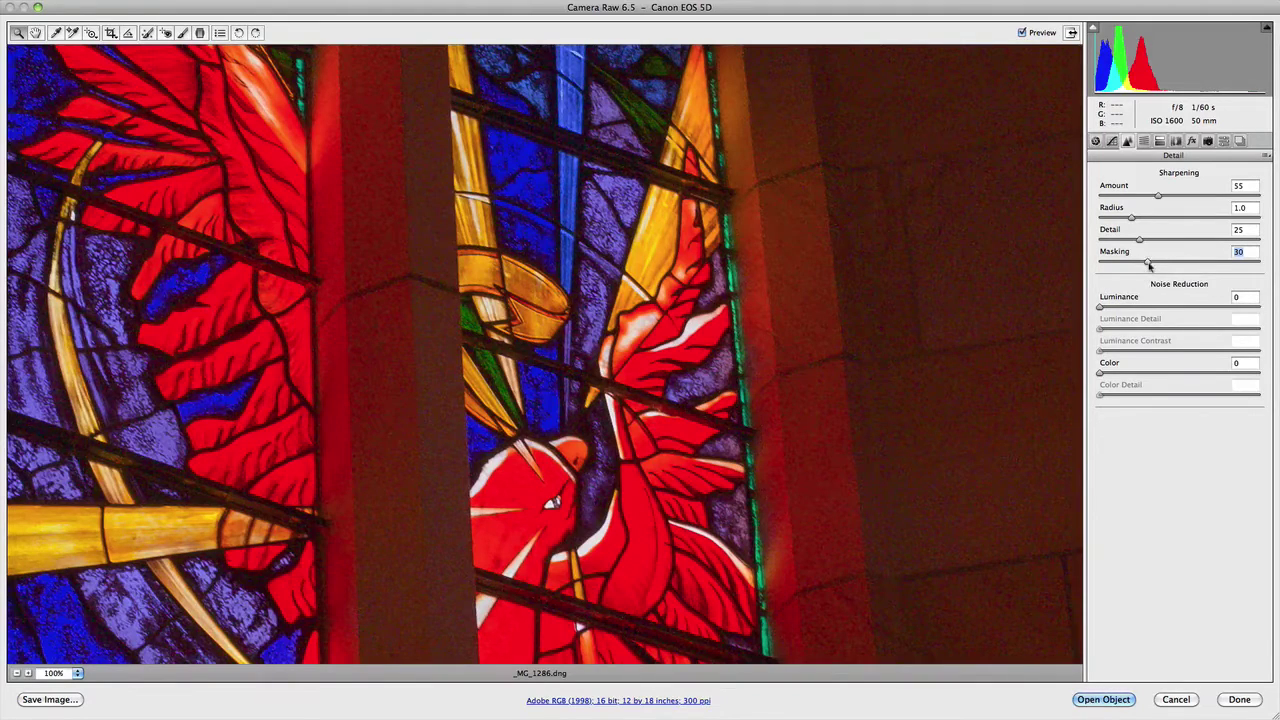
click(1149, 264)
drag(1149, 264, 1176, 271)
drag(1177, 271, 1176, 272)
- Toggle Preview repeatedly to compare original and sharpened image, ending with adjustments shown
click(1023, 33)
click(1023, 33)
click(1024, 33)
click(1024, 33)
click(1023, 33)
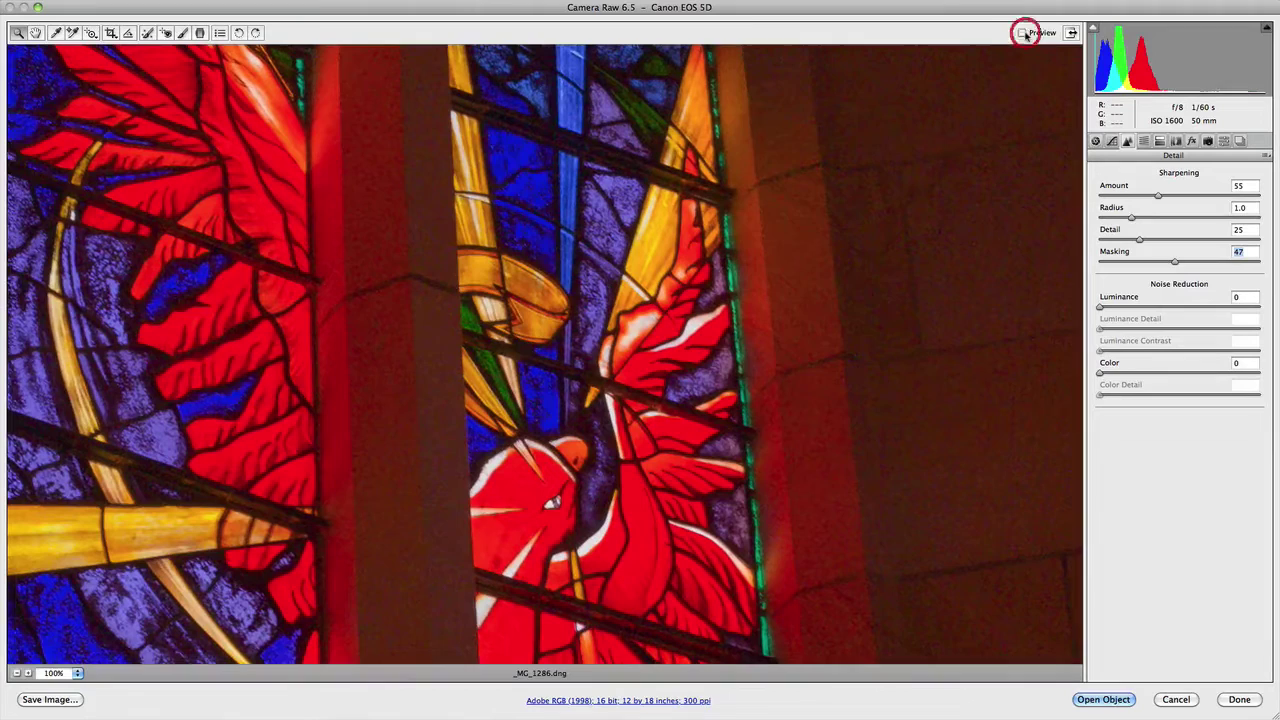
click(1023, 33)
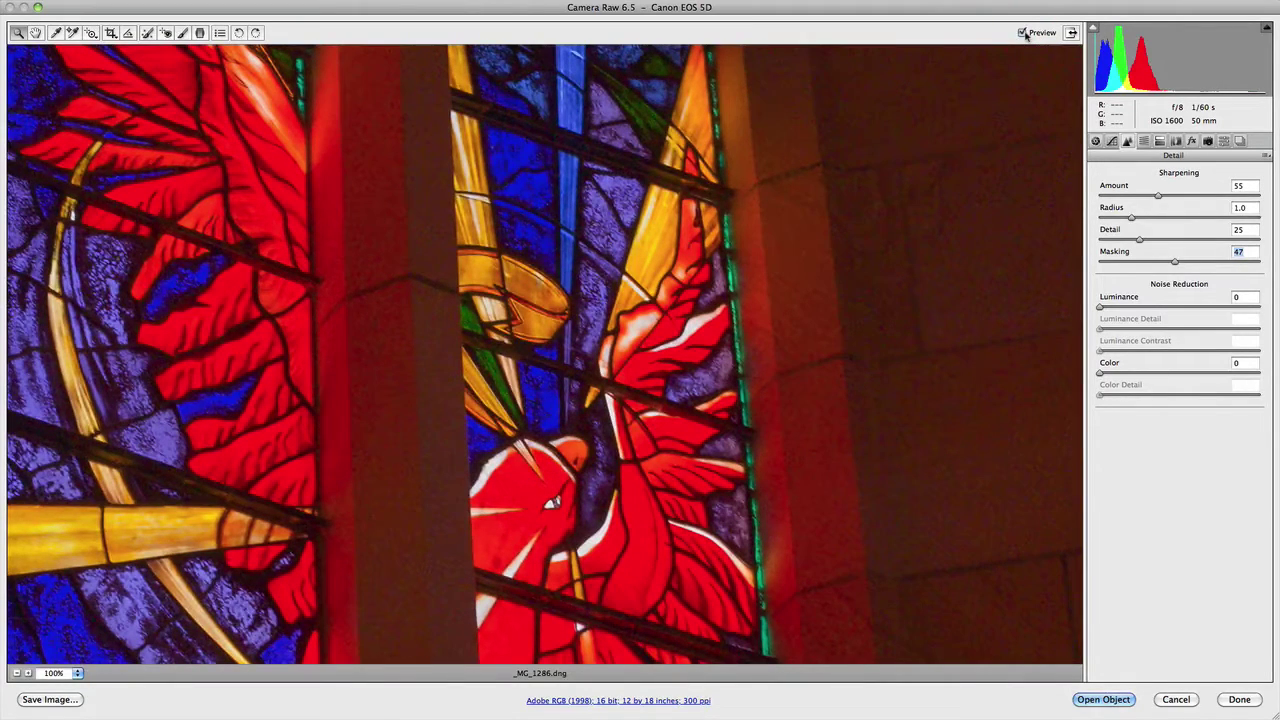
click(1023, 33)
click(1023, 33)
click(1023, 33)
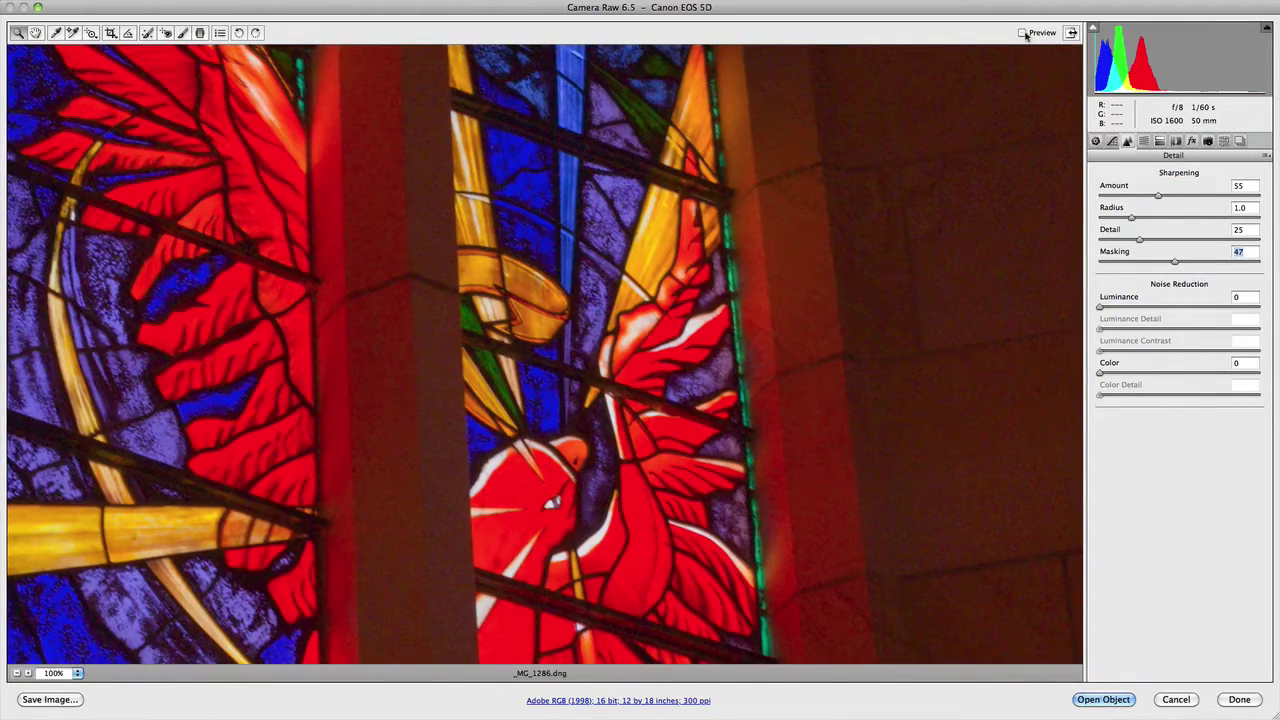
click(1024, 34)
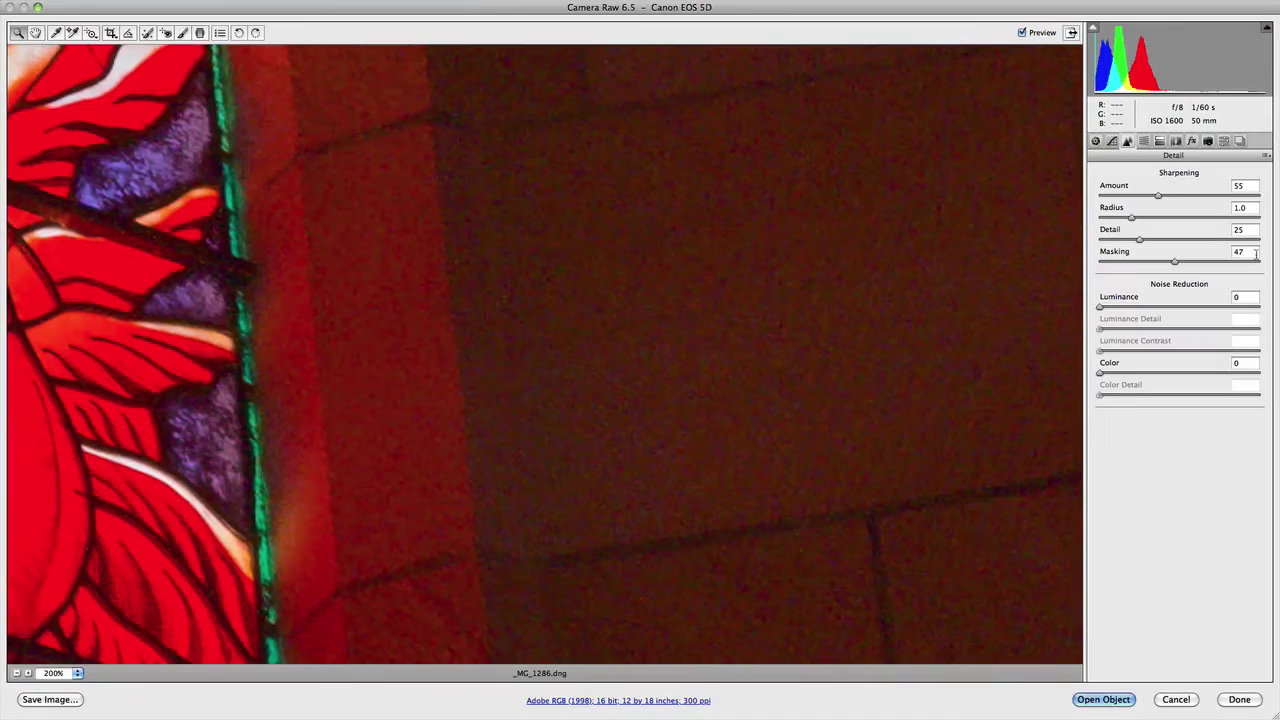
- Select the Masking value field in the Detail panel for direct editing
click(1256, 253)
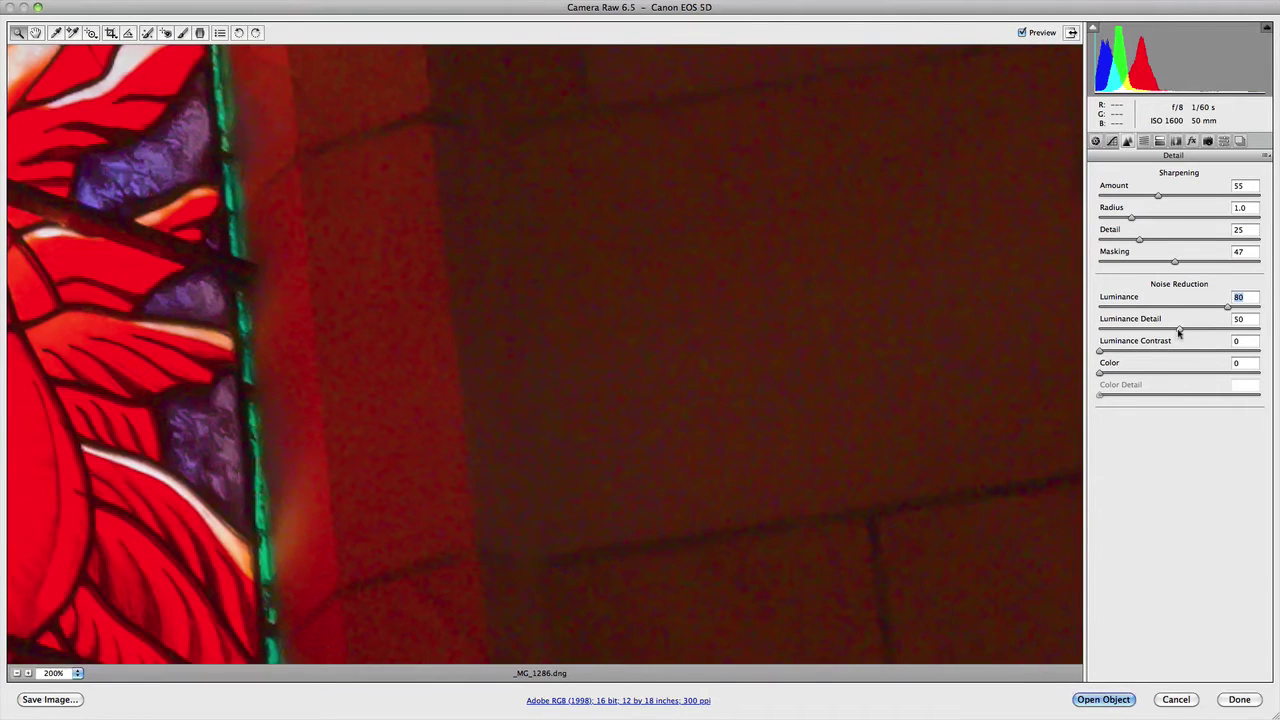
- Try Luminance Detail down to 9, leave it at 50, and set Luminance Contrast to 50
drag(1178, 332, 1124, 340)
drag(1123, 340, 1142, 339)
drag(1145, 337, 1182, 328)
drag(1183, 331, 1178, 333)
drag(1099, 348, 1180, 366)
- Compare noise reduction on and off with Preview, then reset Luminance to 0
click(1022, 33)
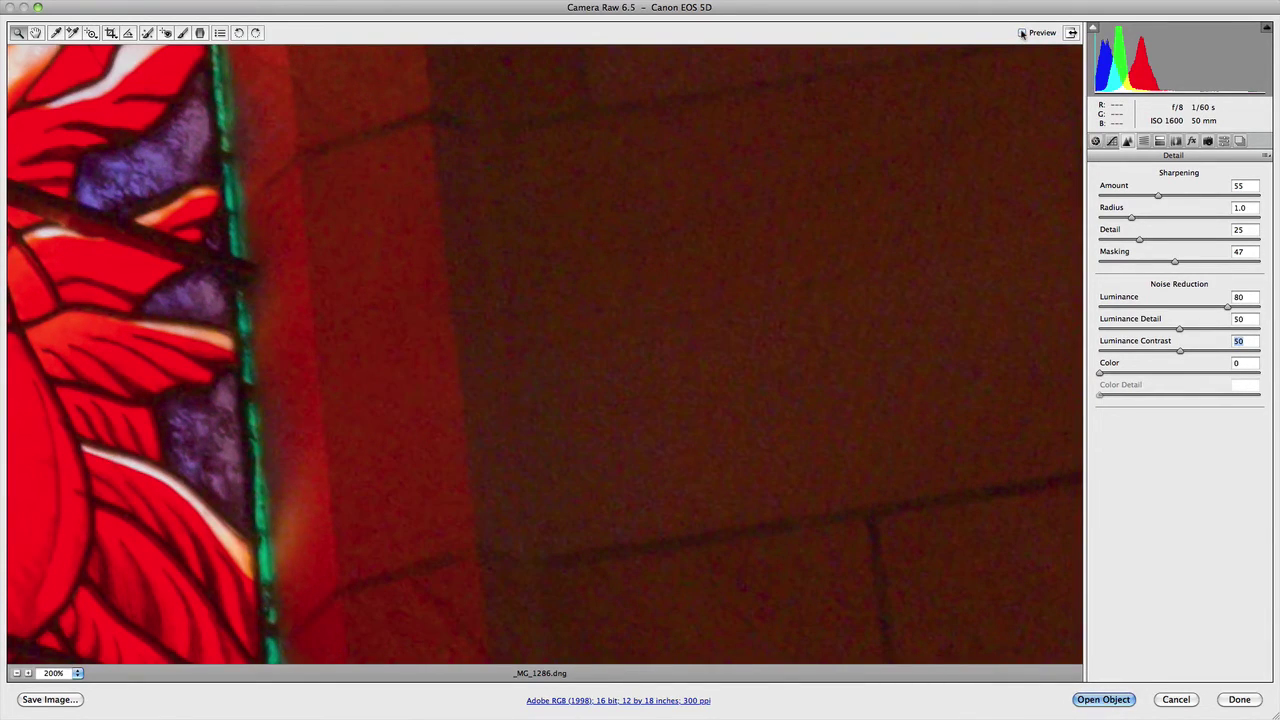
click(1022, 33)
click(1022, 33)
click(1022, 33)
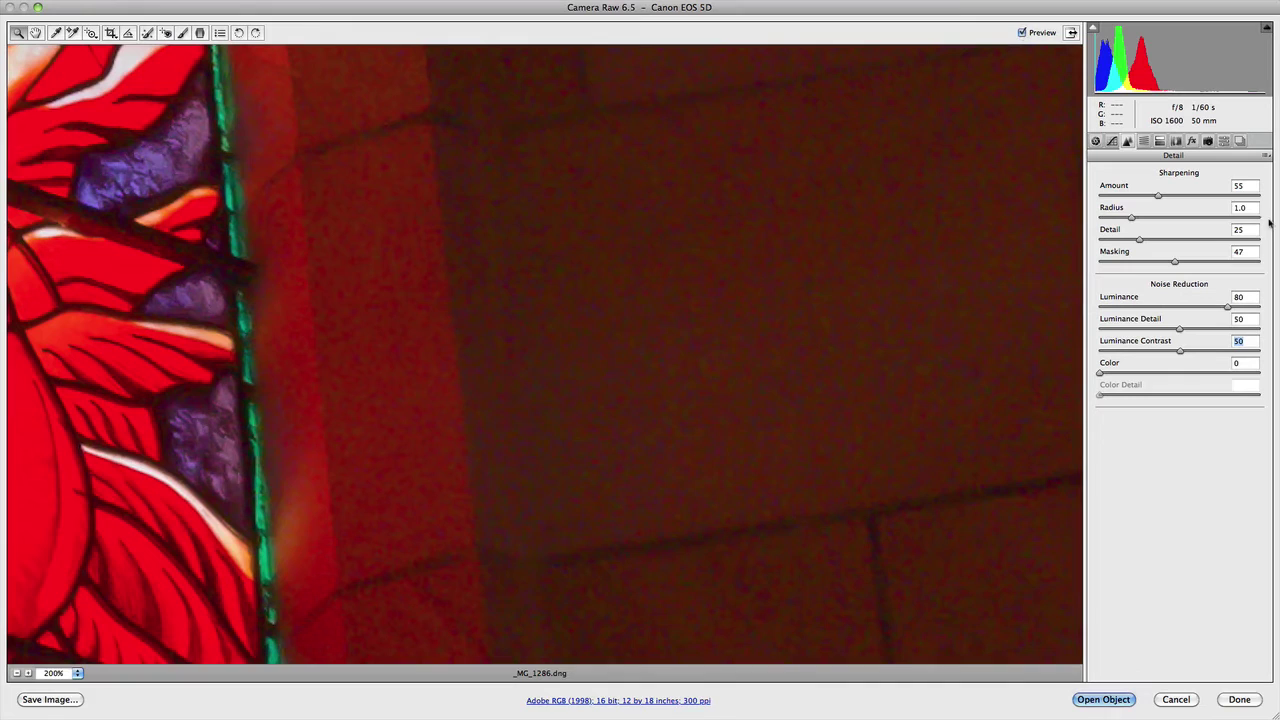
double_click(1240, 298)
text(0)
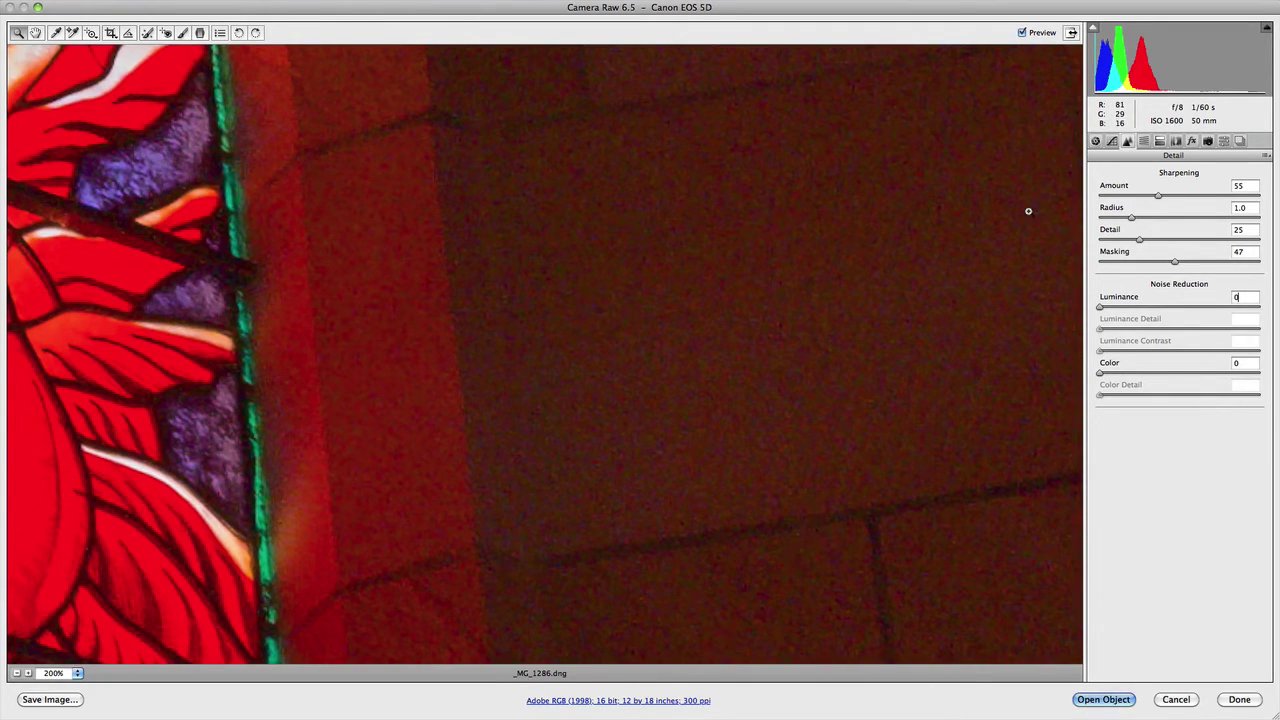
- Lower the Detail panel's sharpening Amount to 29, with Color noise reduction at 18
drag(1157, 197, 1130, 204)
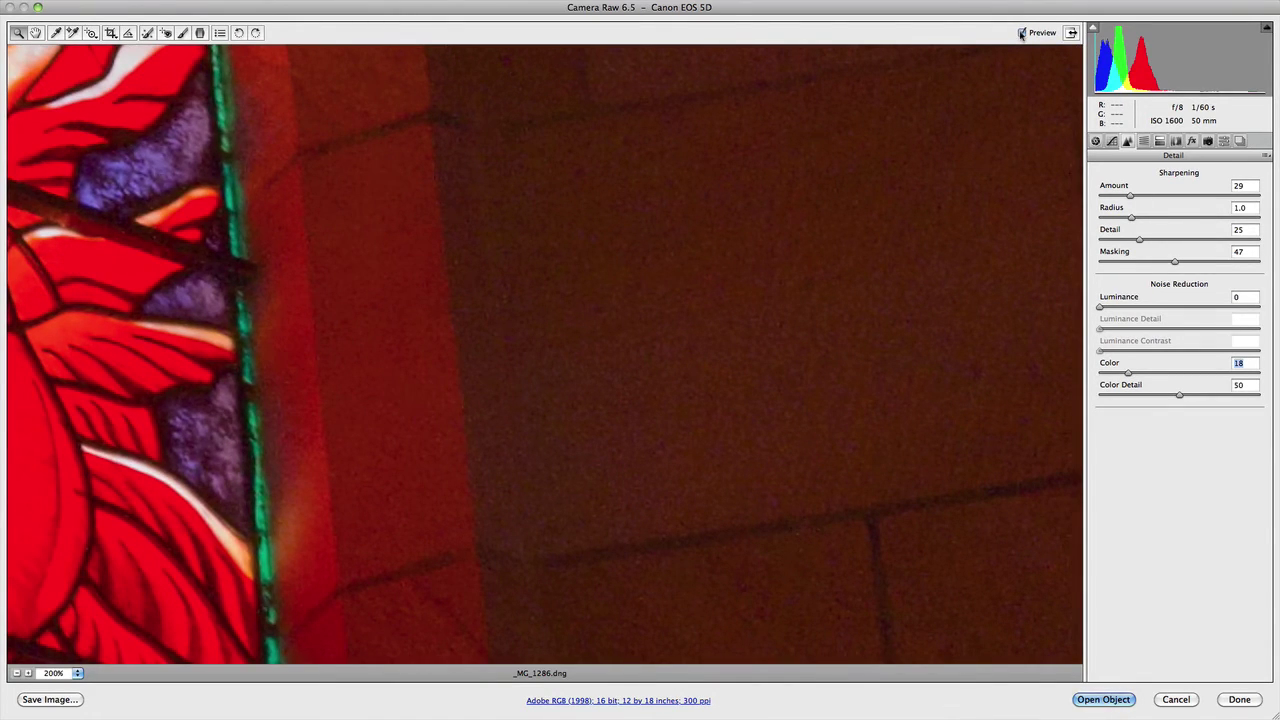
- Turn the preview back on to show the image with Color noise reduction at 30
click(1021, 33)
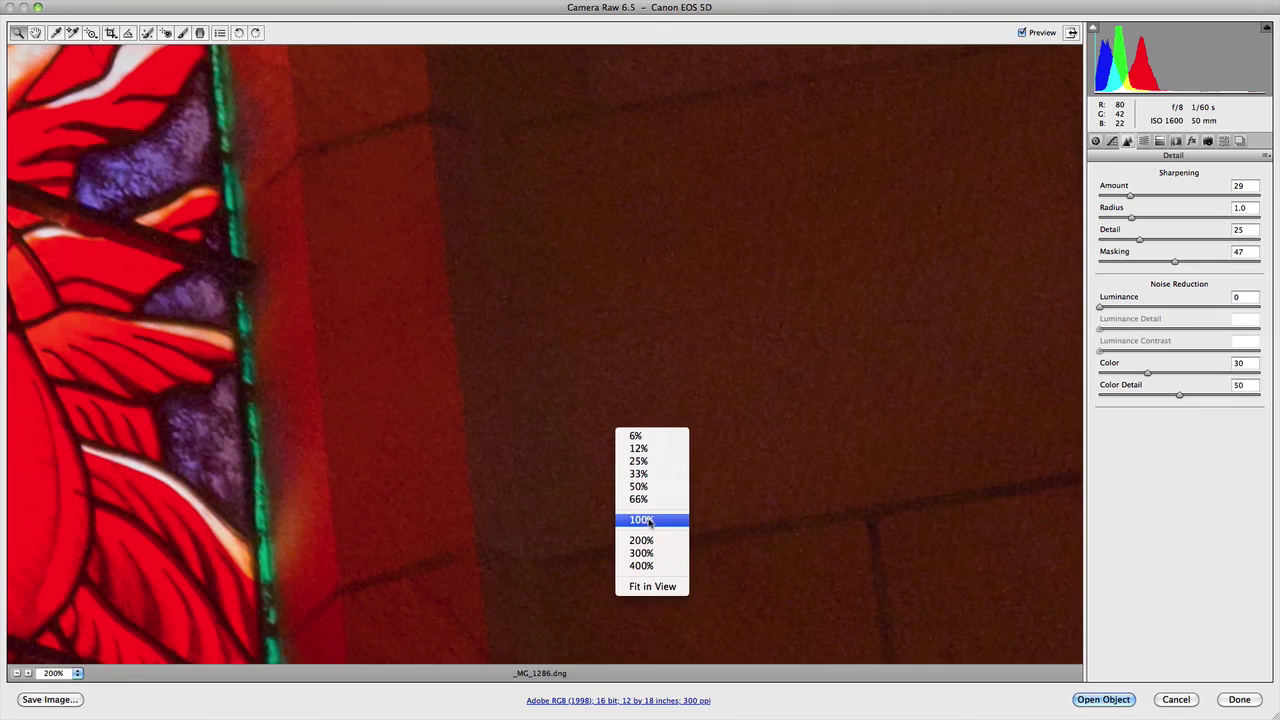
- Set the zoom level to 100% to inspect the stained-glass photo's sharpening and noise
click(649, 519)
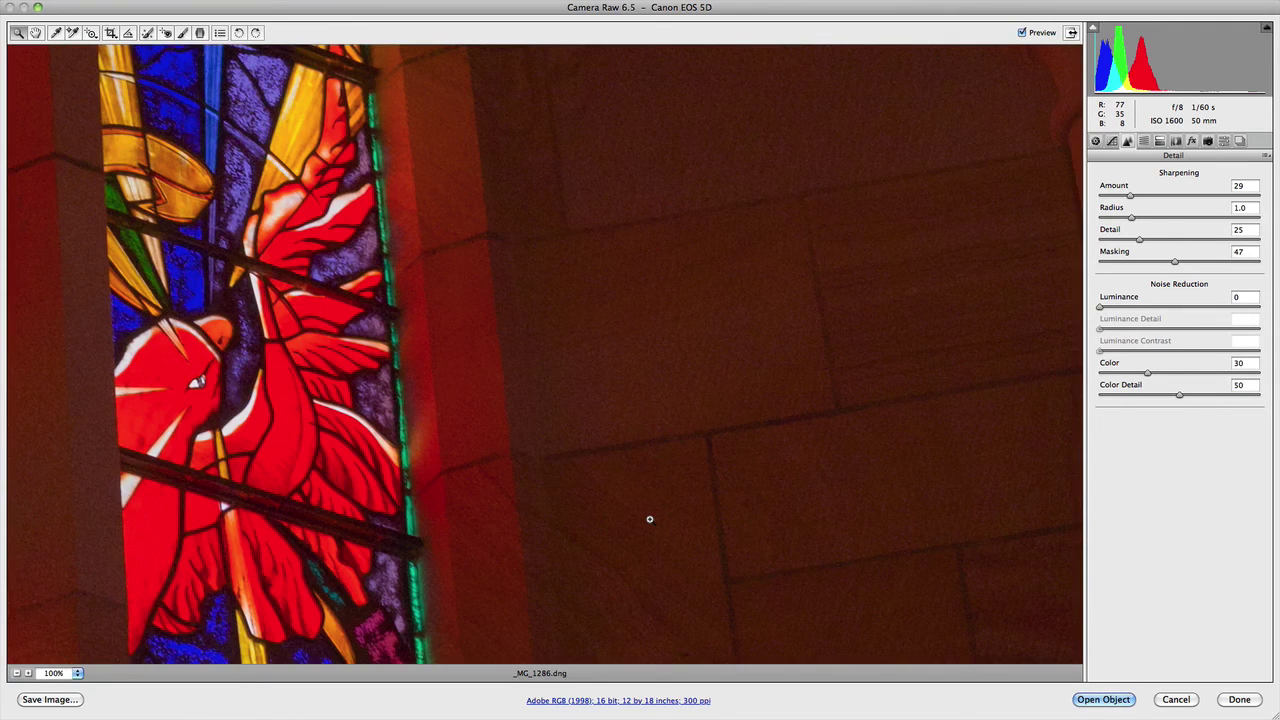